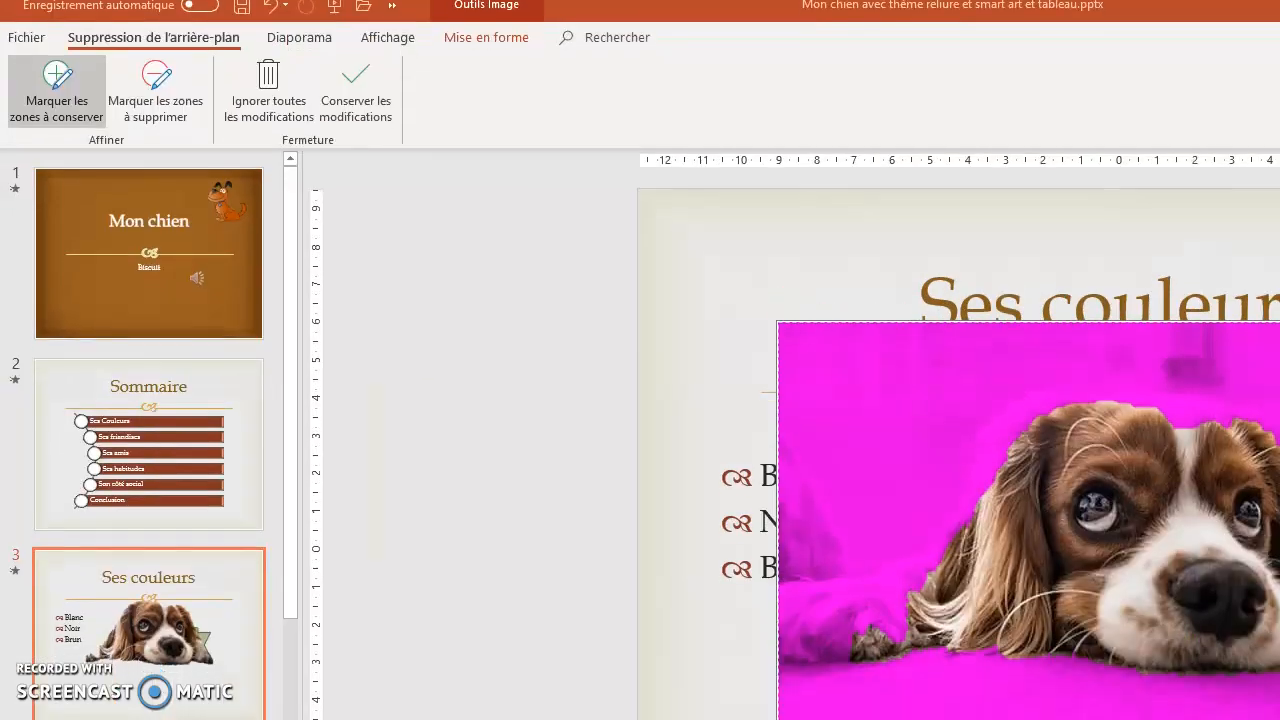
# - Mark the dog's paw on the left side of the picture as an area to keep
pyautogui.click(52, 88)
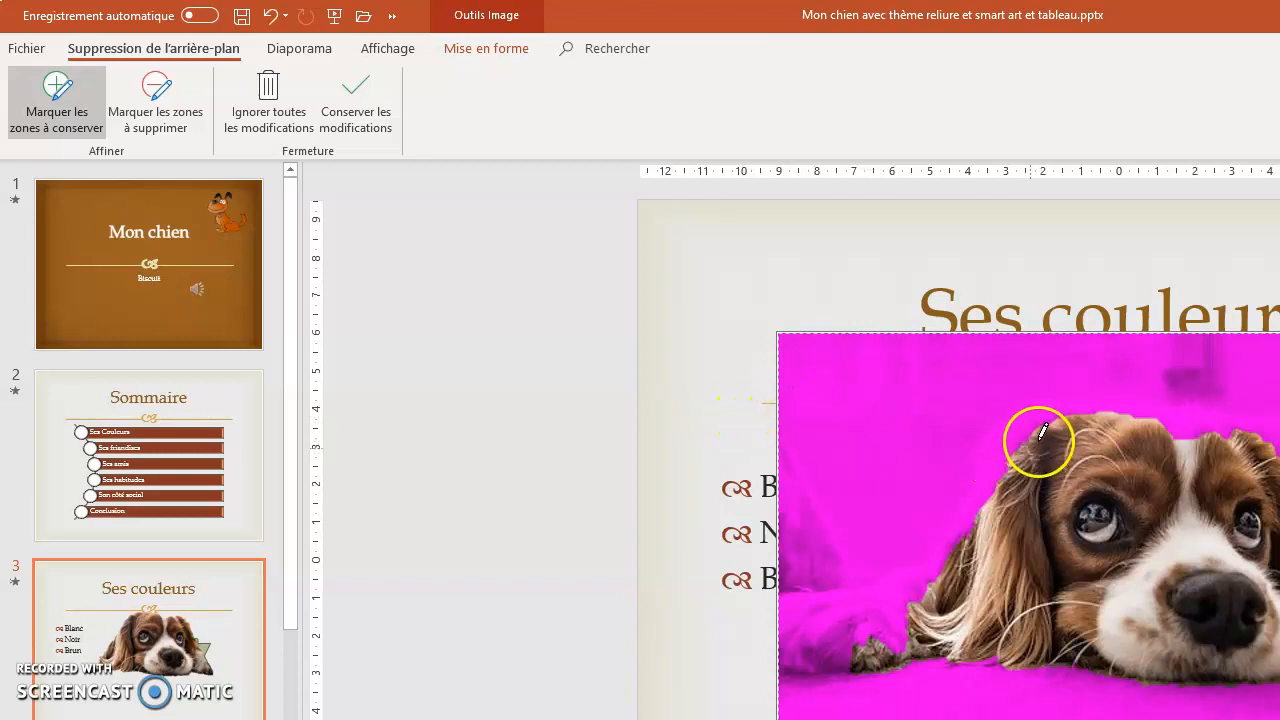
pyautogui.click(926, 591)
pyautogui.moveTo(908, 598)
pyautogui.mouseDown()
pyautogui.moveTo(909, 624)
pyautogui.moveTo(858, 606)
pyautogui.mouseUp()
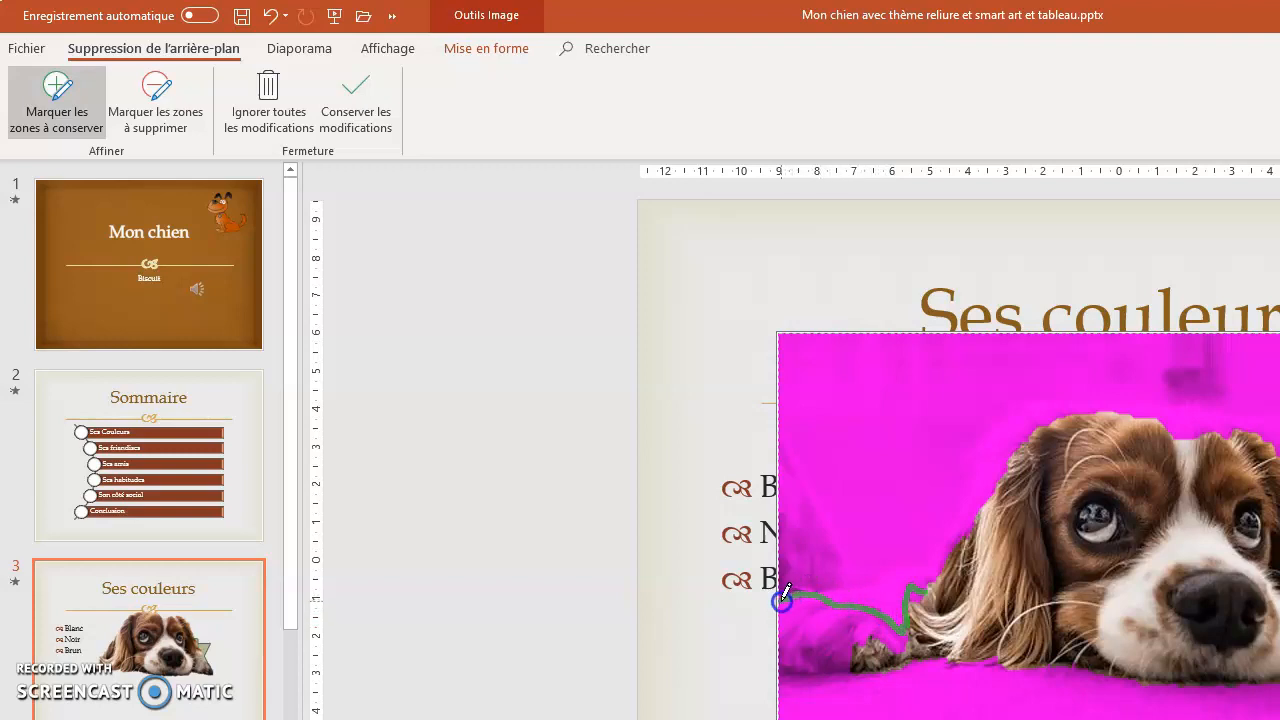
pyautogui.moveTo(789, 597); pyautogui.dragTo(789, 598)
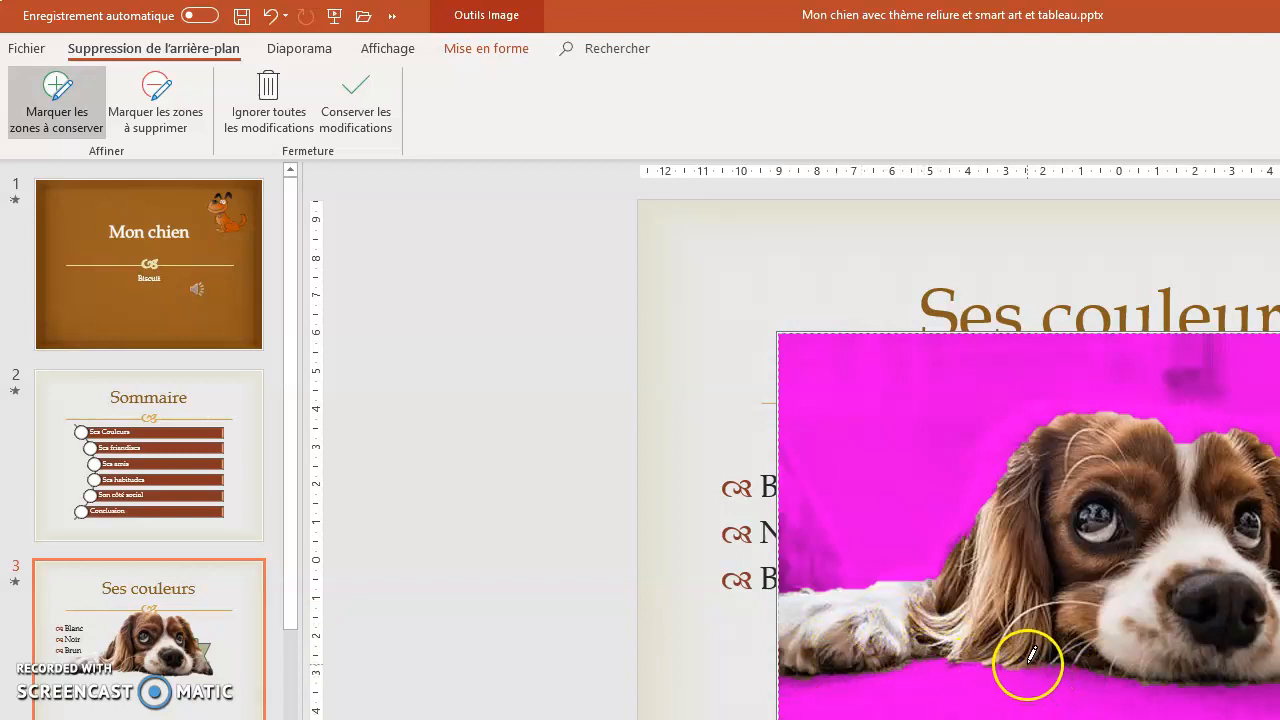
# - Mark the areas to keep along the lower edge of the dog's left-hand ear and chin
pyautogui.click(958, 657)
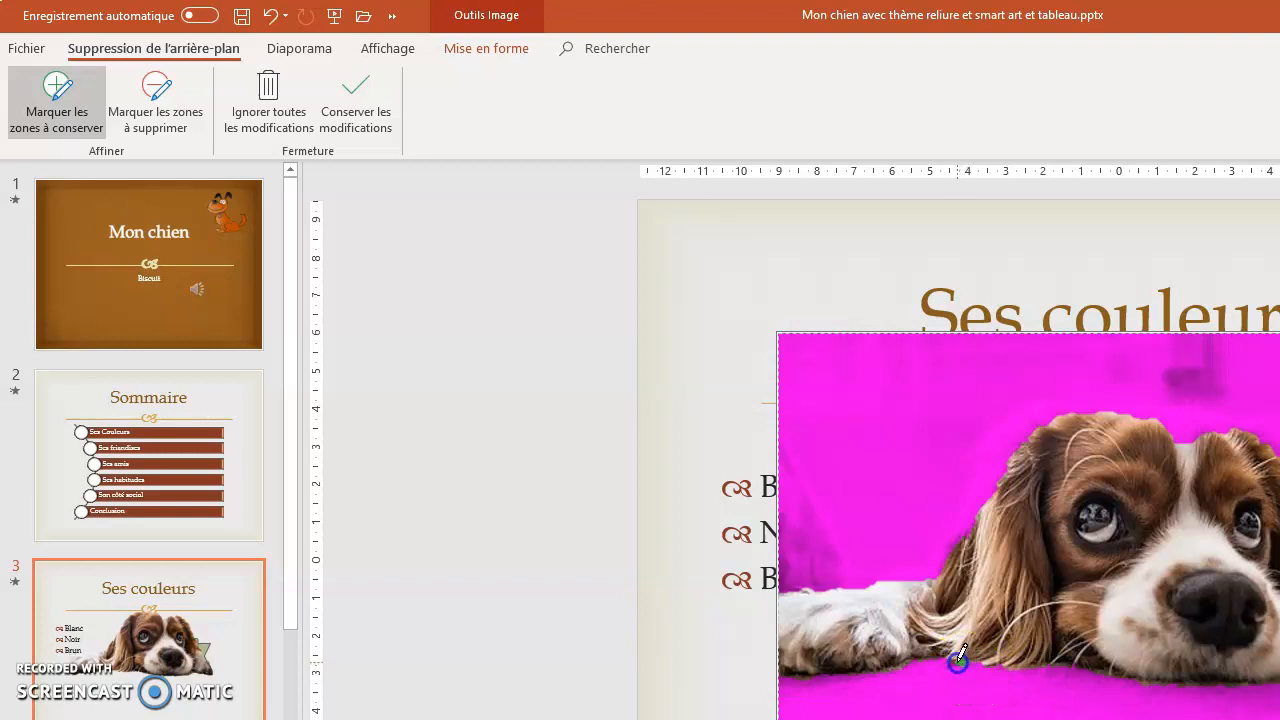
pyautogui.click(1027, 660)
pyautogui.moveTo(1003, 668); pyautogui.dragTo(983, 655)
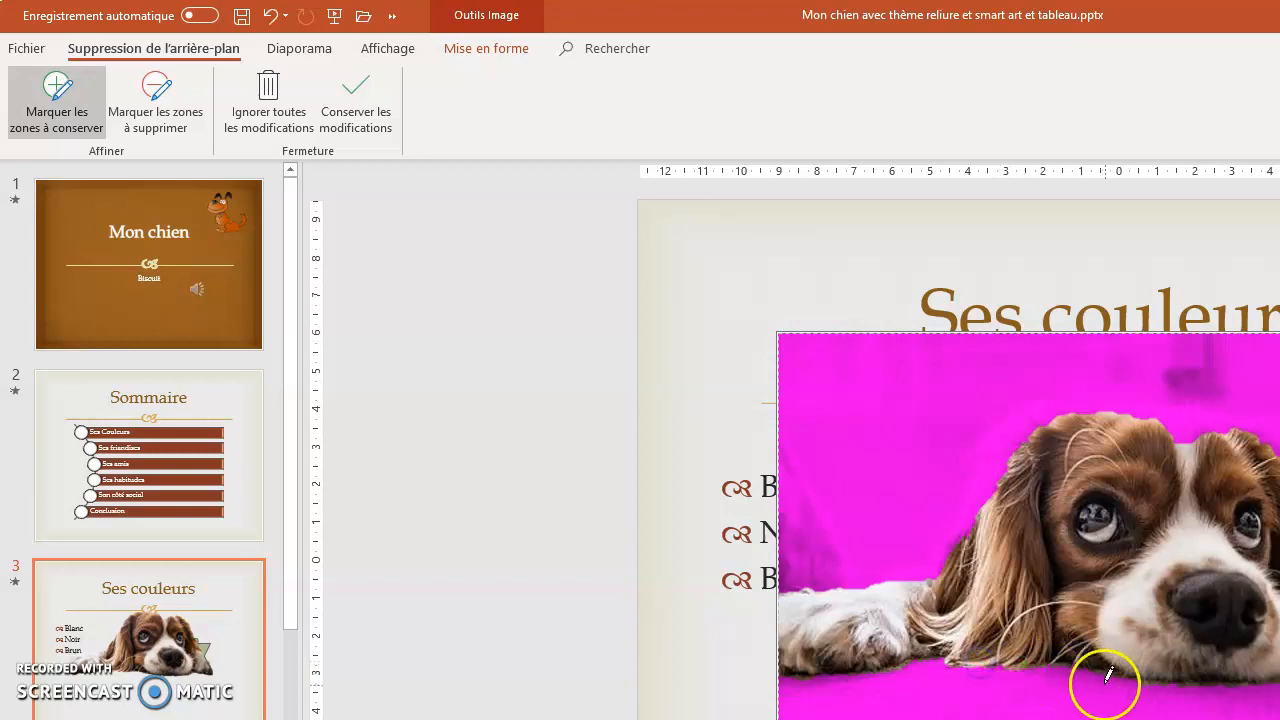
pyautogui.click(1038, 664)
pyautogui.moveTo(1119, 683); pyautogui.dragTo(1158, 682)
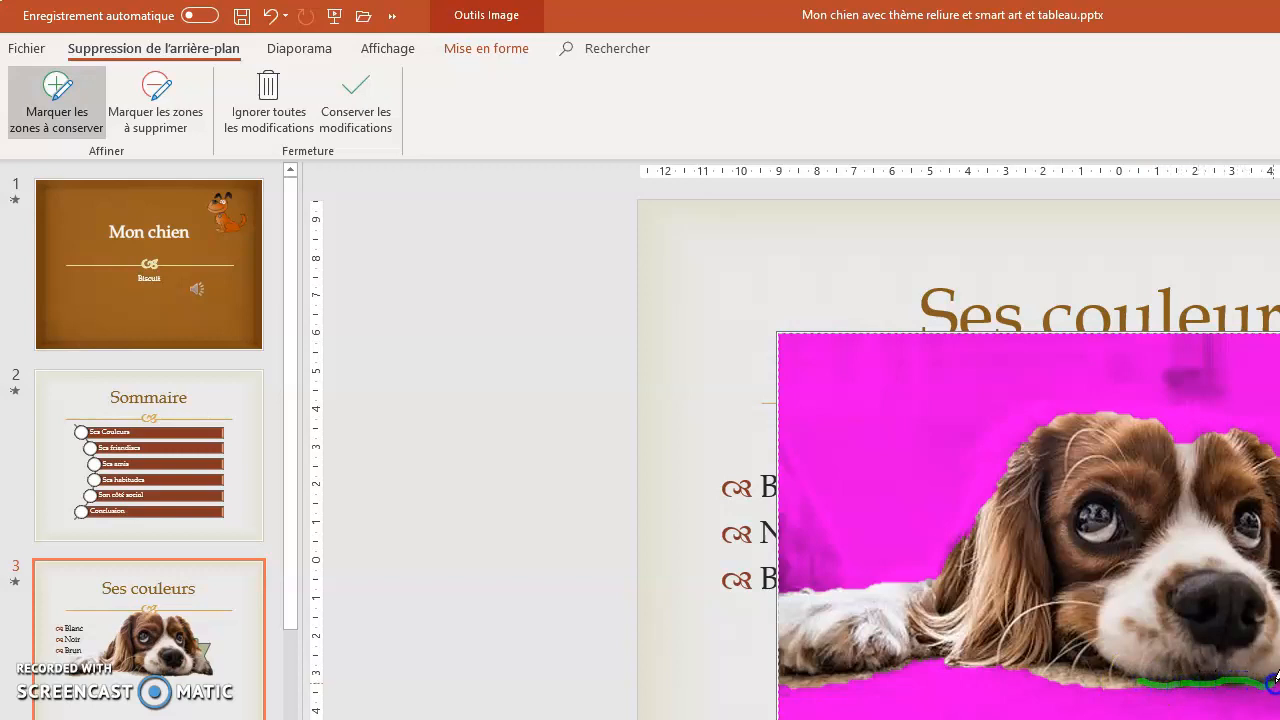
pyautogui.moveTo(1272, 678); pyautogui.dragTo(1274, 678)
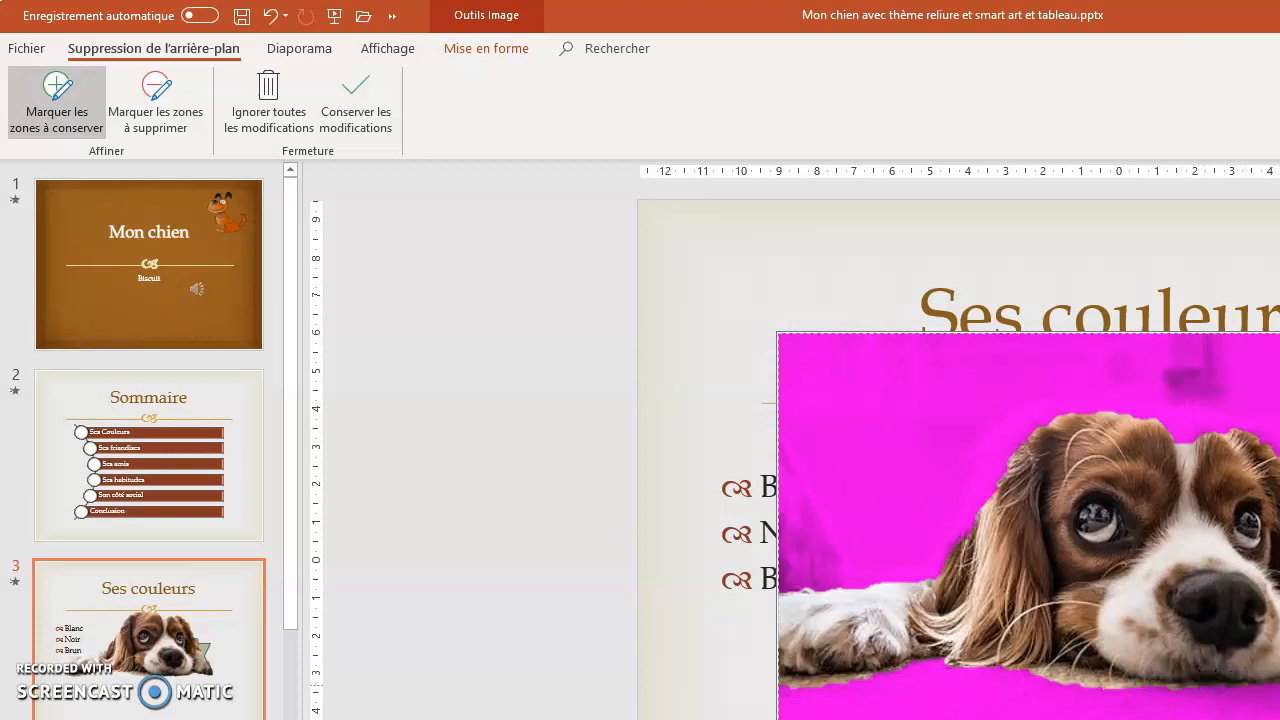
pyautogui.moveTo(1228, 7); pyautogui.dragTo(1225, 7)
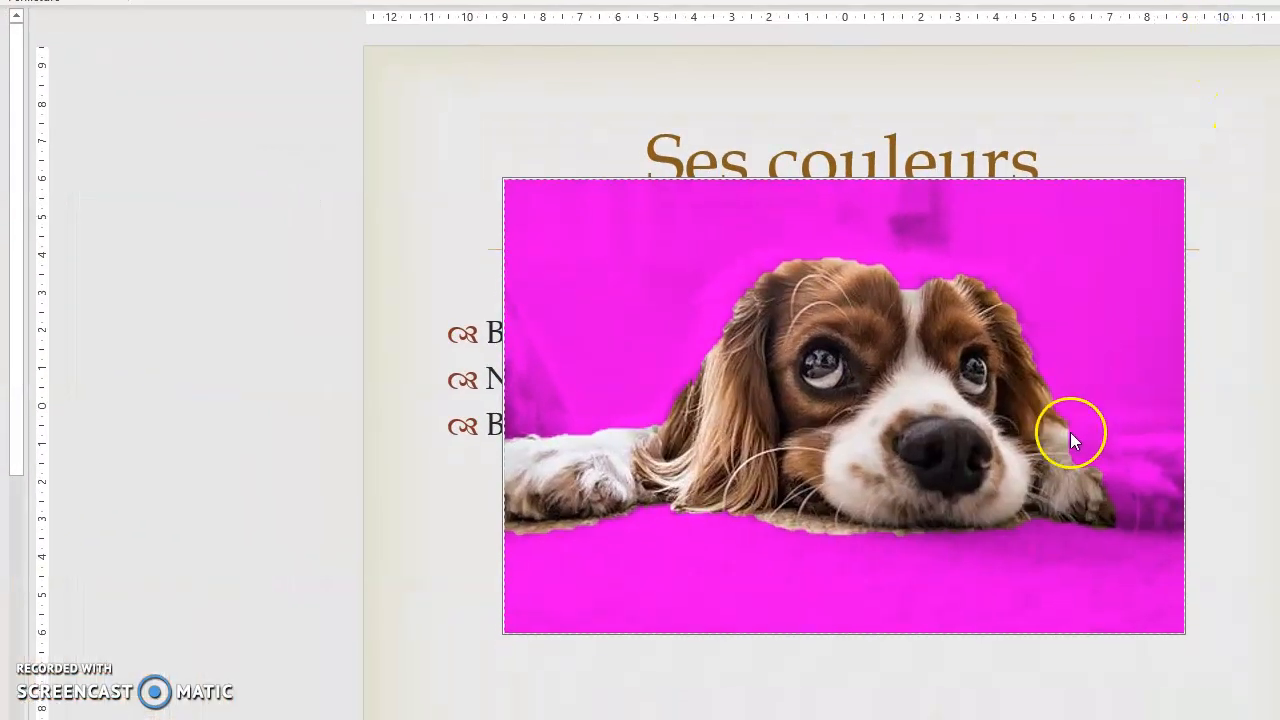
# - Mark the dog's right-hand paw and the edge beneath it as areas to keep
pyautogui.moveTo(1068, 432); pyautogui.dragTo(1185, 437)
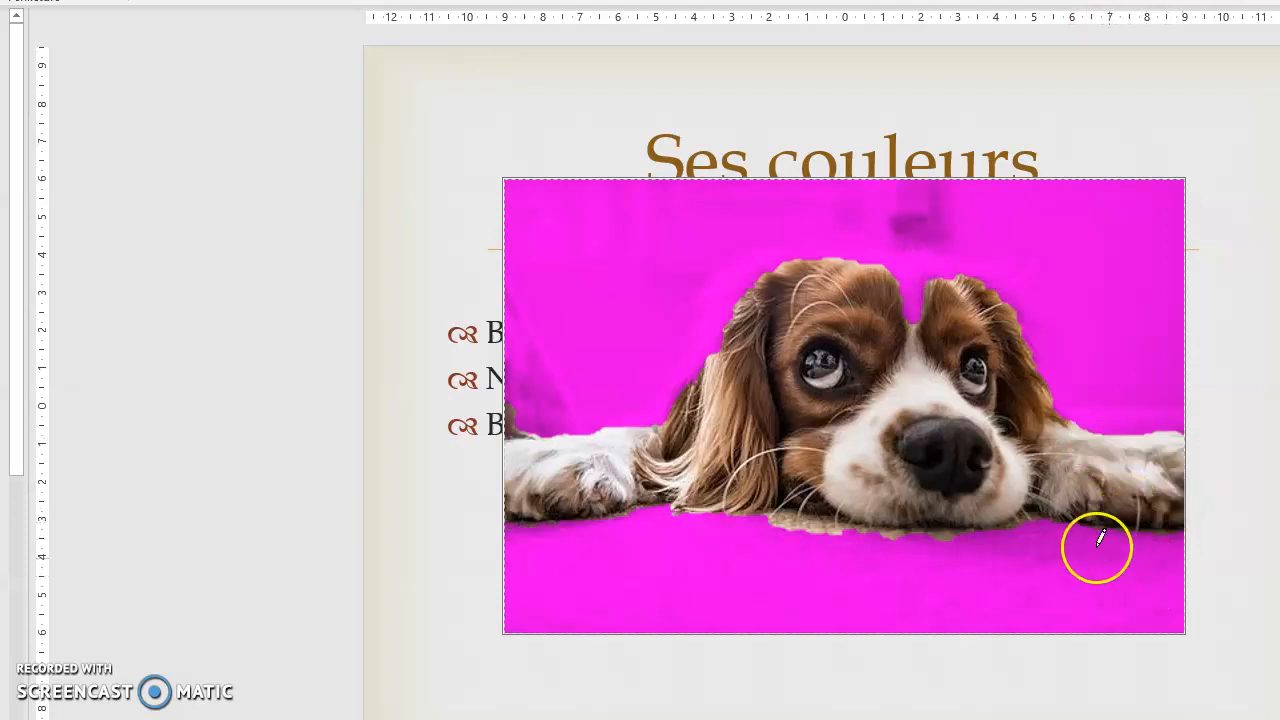
pyautogui.click(1028, 515)
pyautogui.moveTo(1026, 520); pyautogui.dragTo(1186, 546)
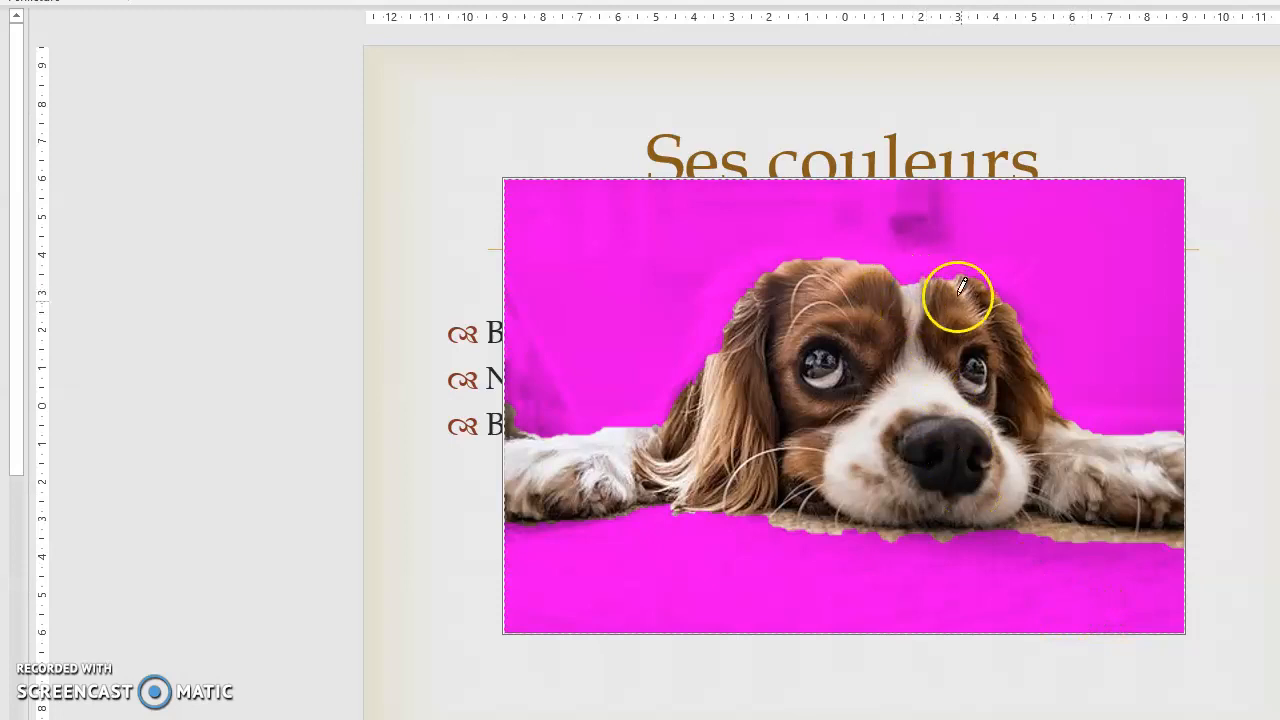
# - Mark the top of the dog's head and the outer contour of its left-hand ear as areas to keep
pyautogui.click(901, 277)
pyautogui.moveTo(918, 276); pyautogui.dragTo(960, 275)
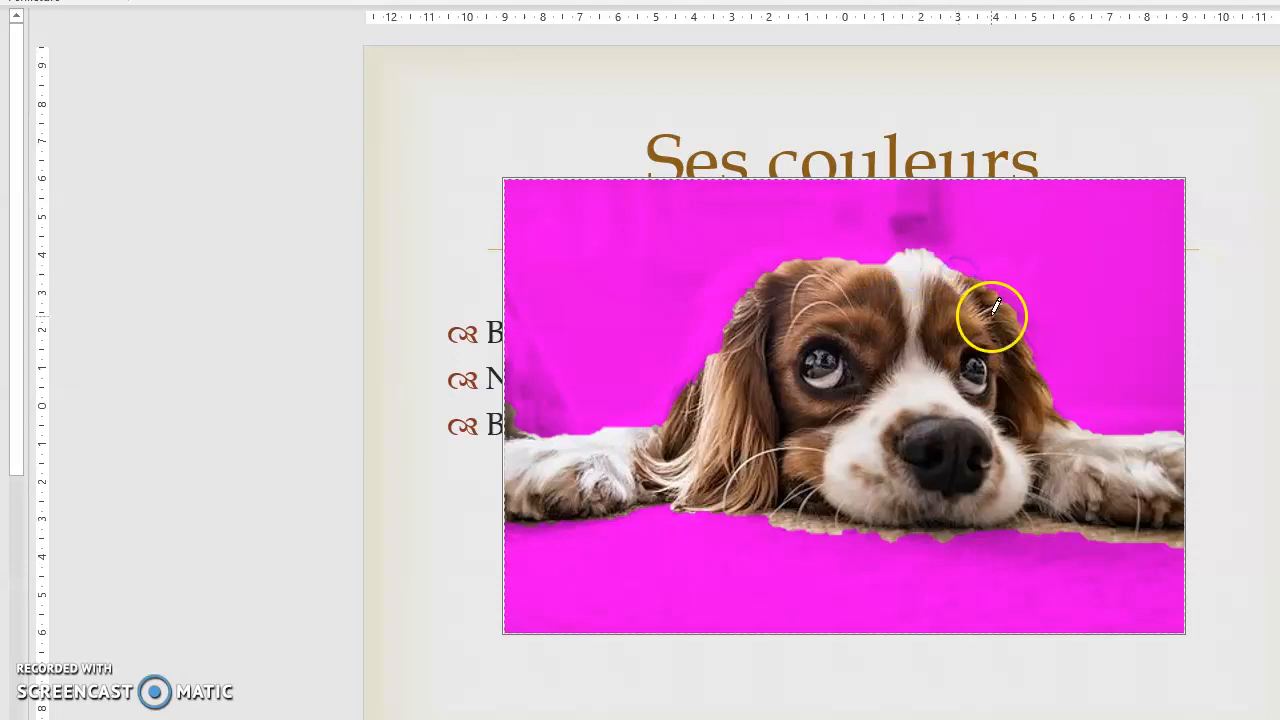
pyautogui.click(895, 255)
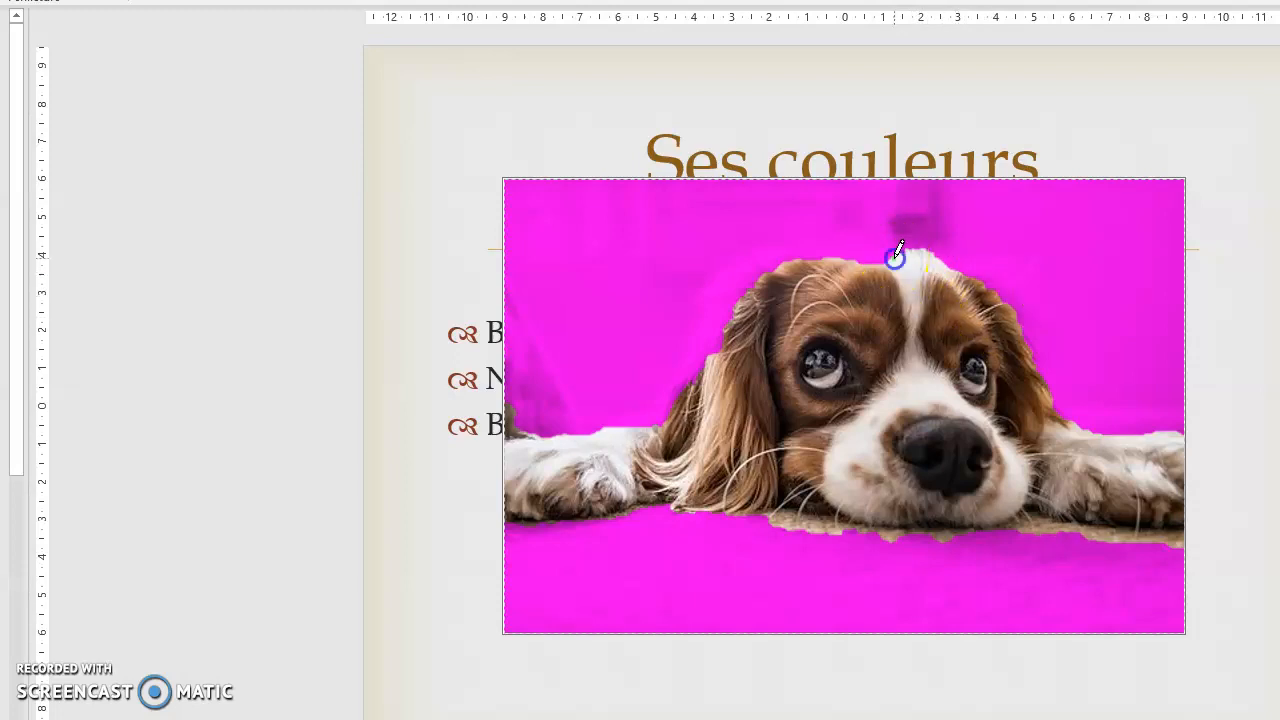
pyautogui.moveTo(887, 255); pyautogui.dragTo(875, 255)
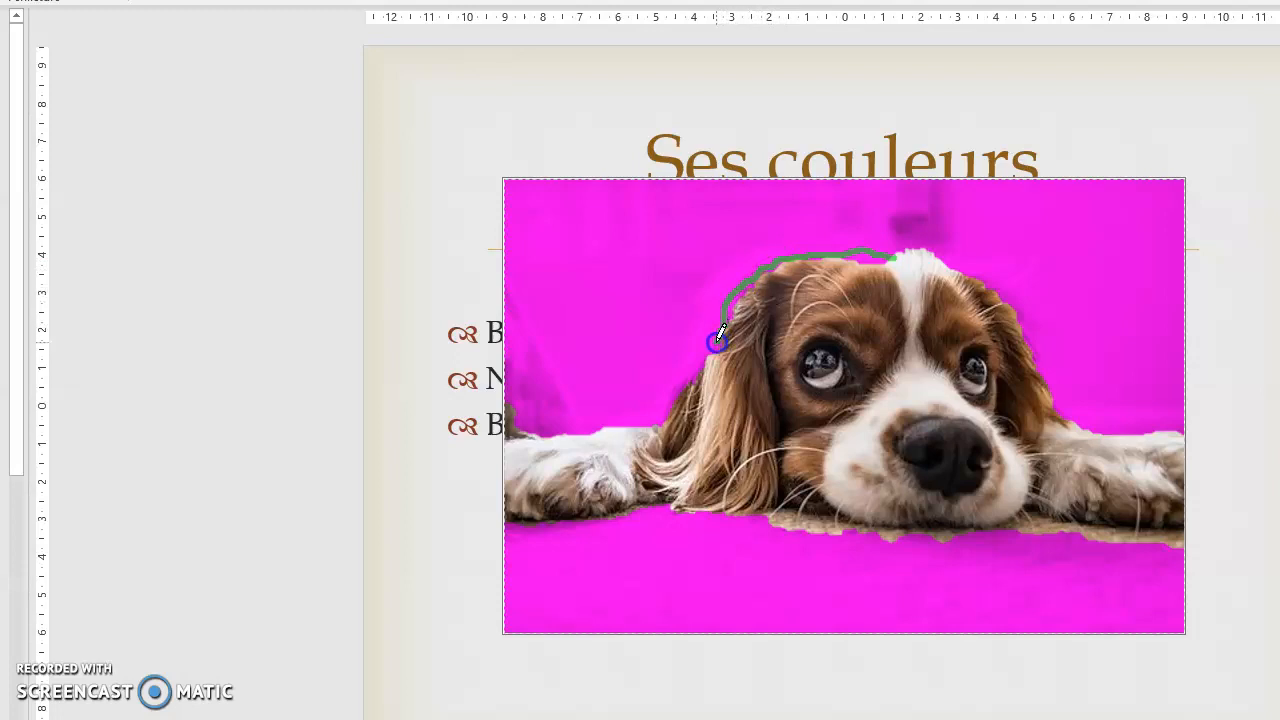
pyautogui.moveTo(716, 348); pyautogui.dragTo(711, 352)
pyautogui.moveTo(649, 427); pyautogui.dragTo(651, 425)
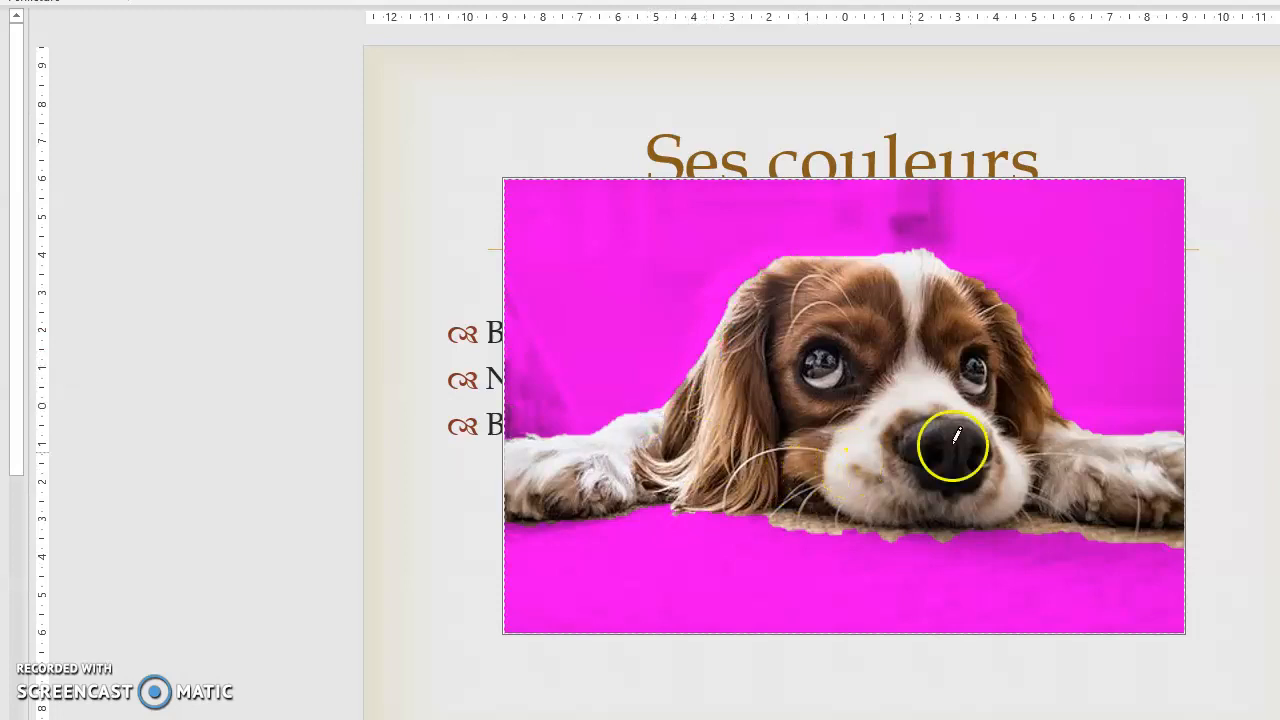
# - Mark the outline of the right-hand ear, the area above the right-hand paw and the crown's left contour as areas to keep
pyautogui.moveTo(935, 257)
pyautogui.mouseDown()
pyautogui.moveTo(1044, 341)
pyautogui.moveTo(1052, 400)
pyautogui.mouseUp()
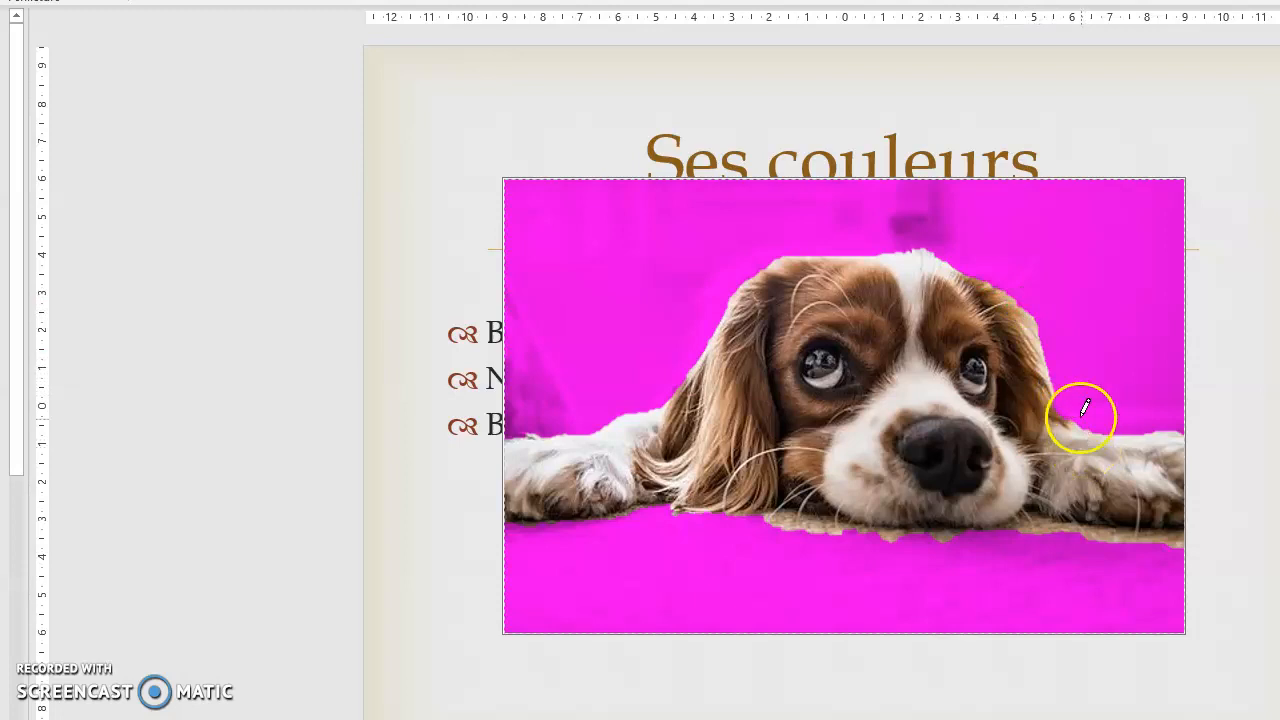
pyautogui.moveTo(936, 252); pyautogui.dragTo(1020, 305)
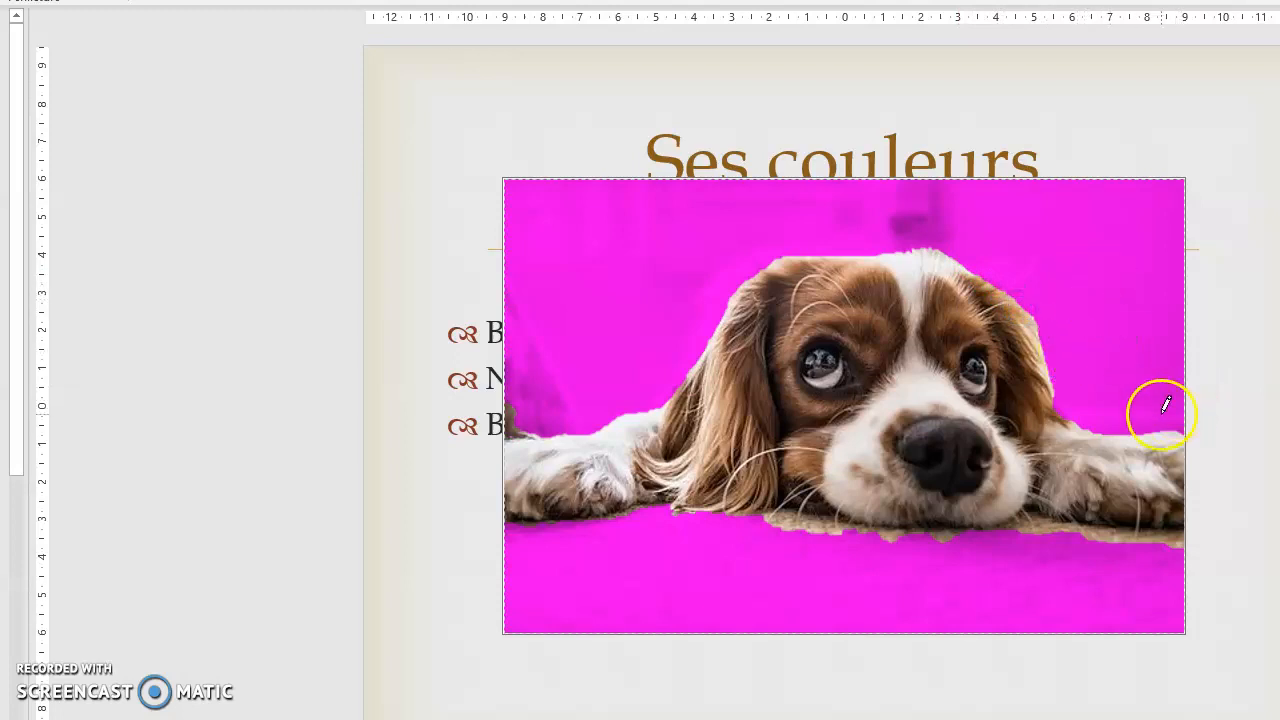
pyautogui.moveTo(1053, 396)
pyautogui.mouseDown()
pyautogui.moveTo(1117, 433)
pyautogui.moveTo(1163, 415)
pyautogui.moveTo(1183, 425)
pyautogui.mouseUp()
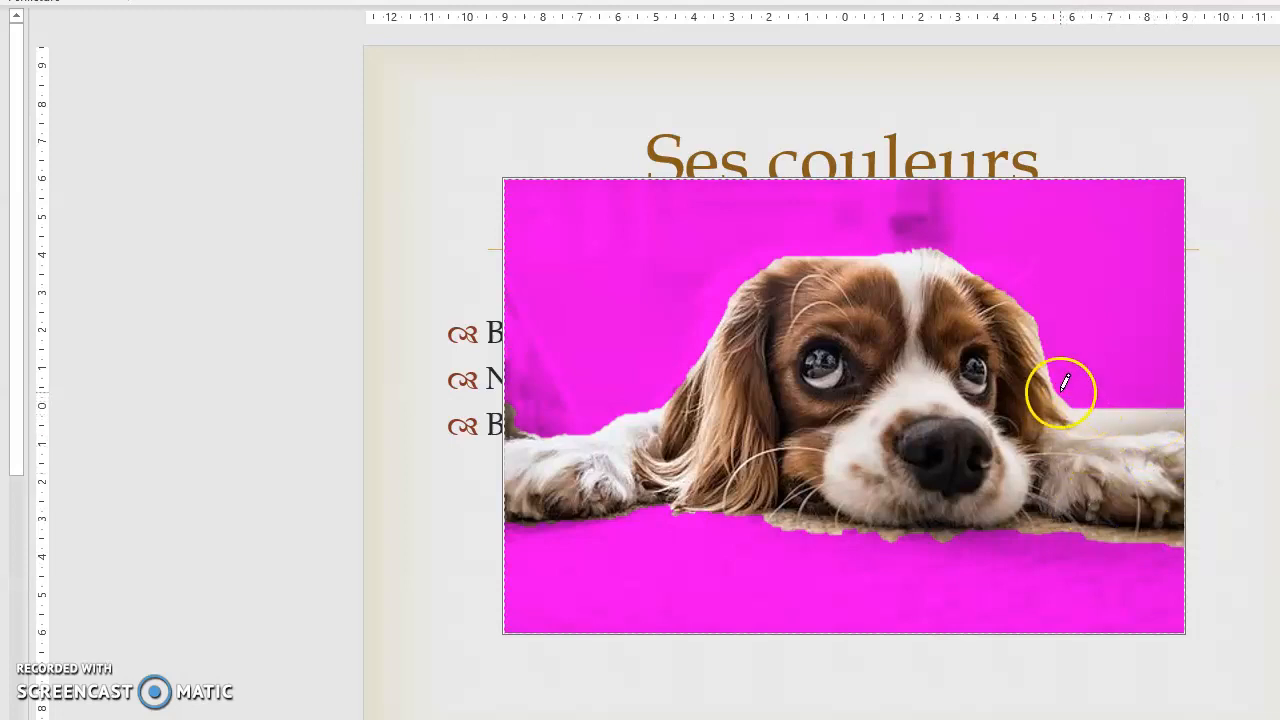
pyautogui.moveTo(857, 248)
pyautogui.mouseDown()
pyautogui.moveTo(766, 255)
pyautogui.moveTo(749, 284)
pyautogui.mouseUp()
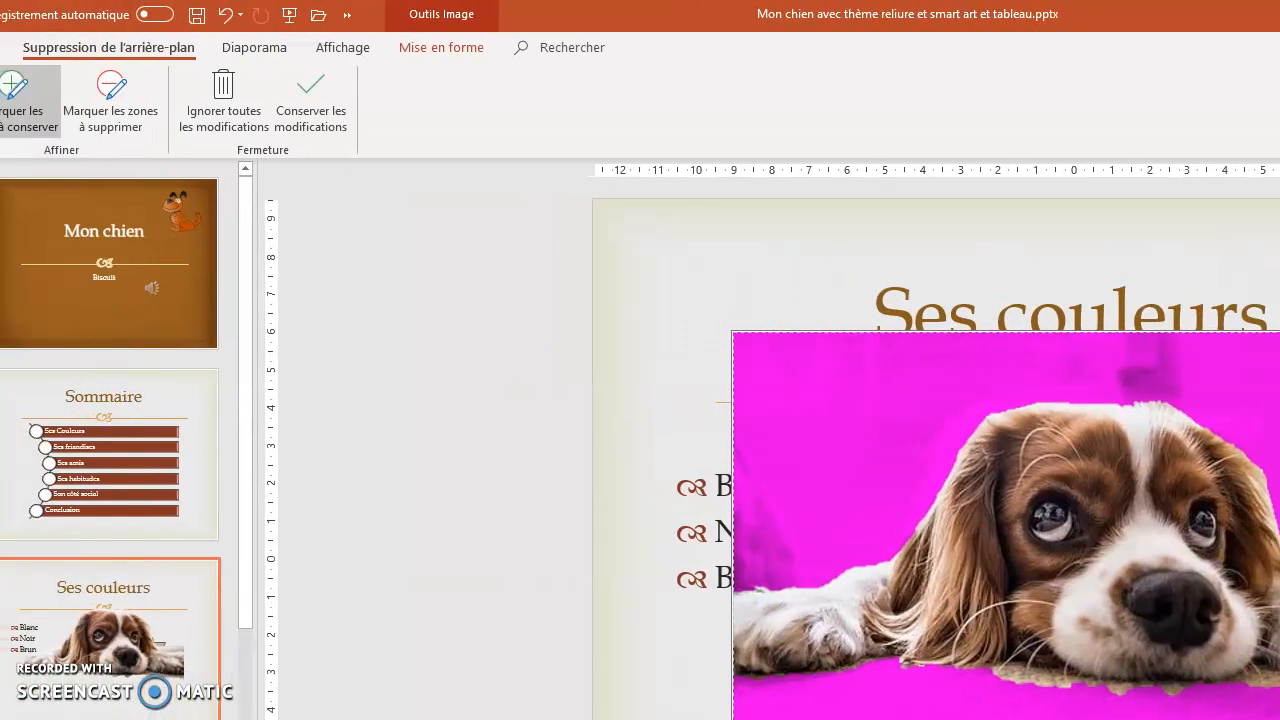
# - Mark the background strip above the right-hand paw as an area to remove, and apply the background removal
pyautogui.click(130, 118)
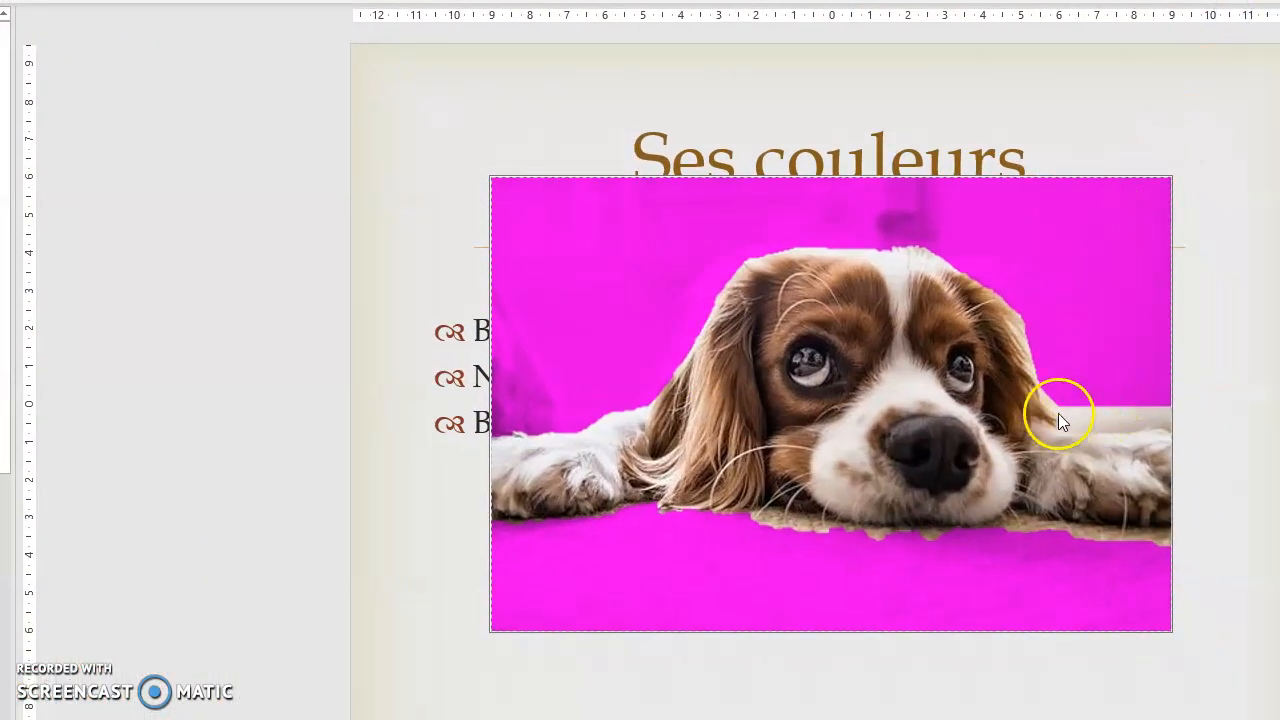
pyautogui.click(1062, 406)
pyautogui.moveTo(1071, 410)
pyautogui.mouseDown()
pyautogui.moveTo(1176, 422)
pyautogui.moveTo(1084, 423)
pyautogui.moveTo(1053, 401)
pyautogui.mouseUp()
pyautogui.click(1169, 420)
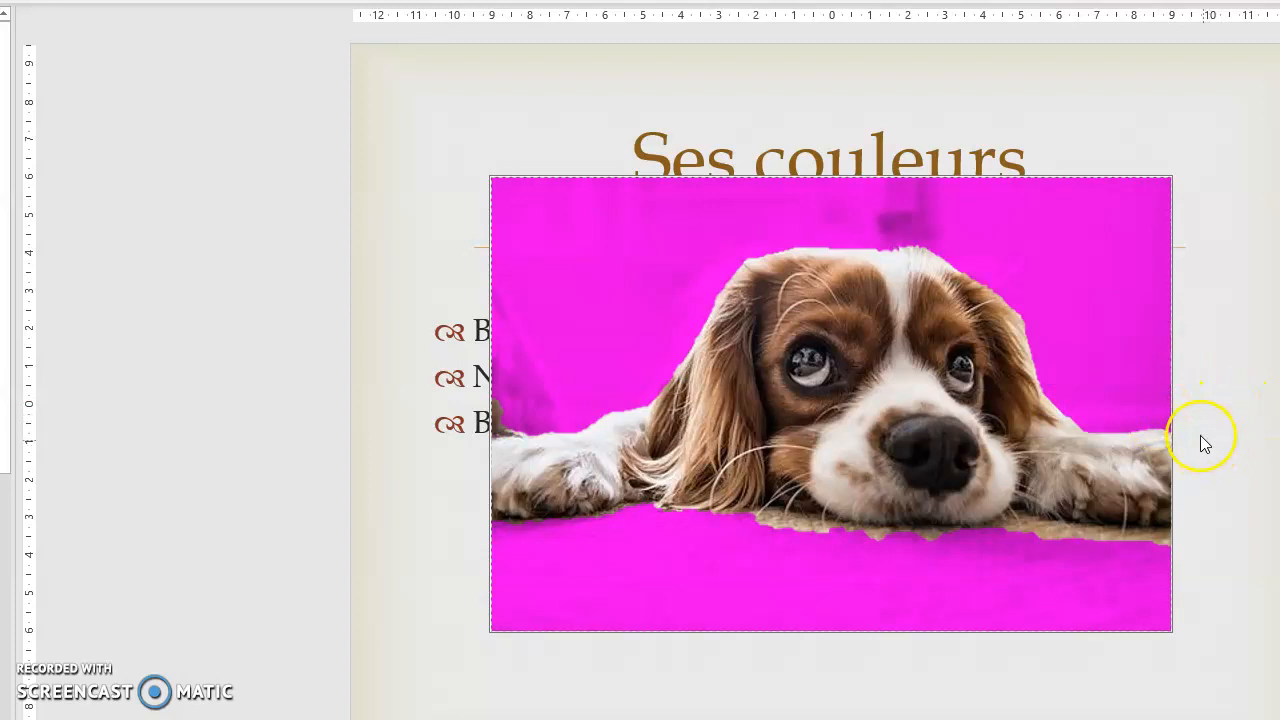
pyautogui.click(1084, 428)
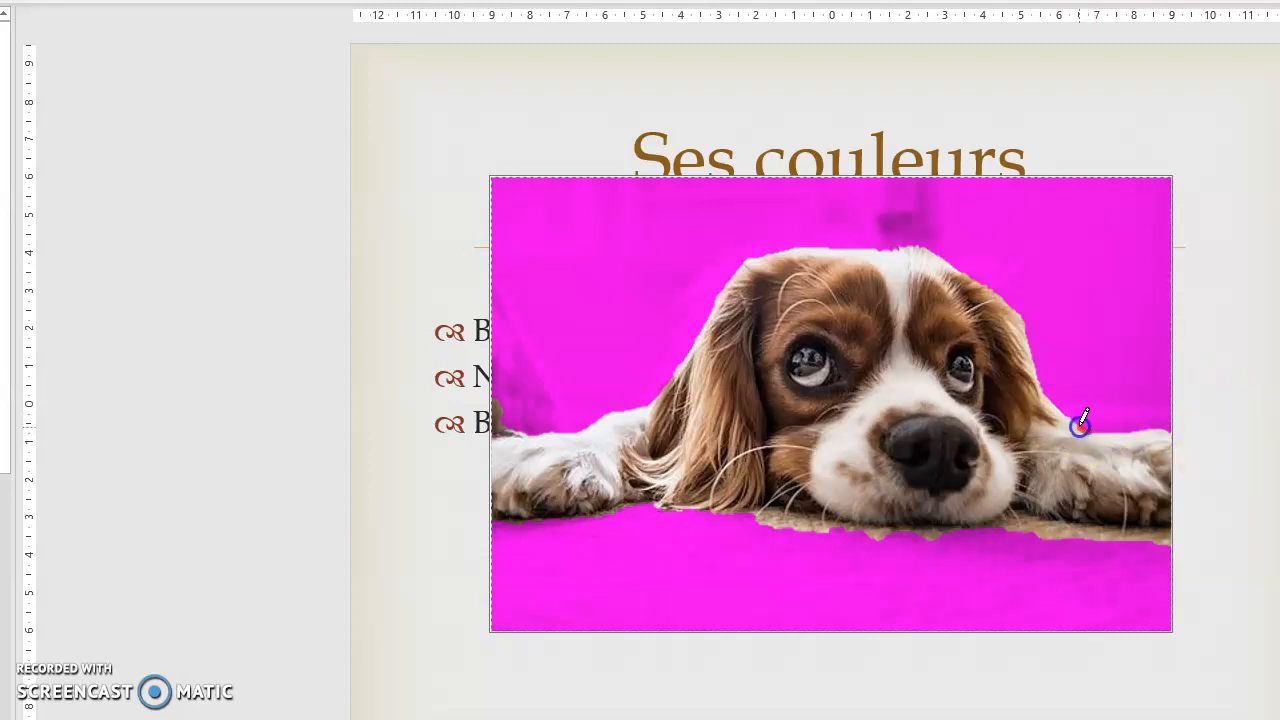
pyautogui.moveTo(1069, 418); pyautogui.dragTo(1056, 386)
pyautogui.click(624, 676)
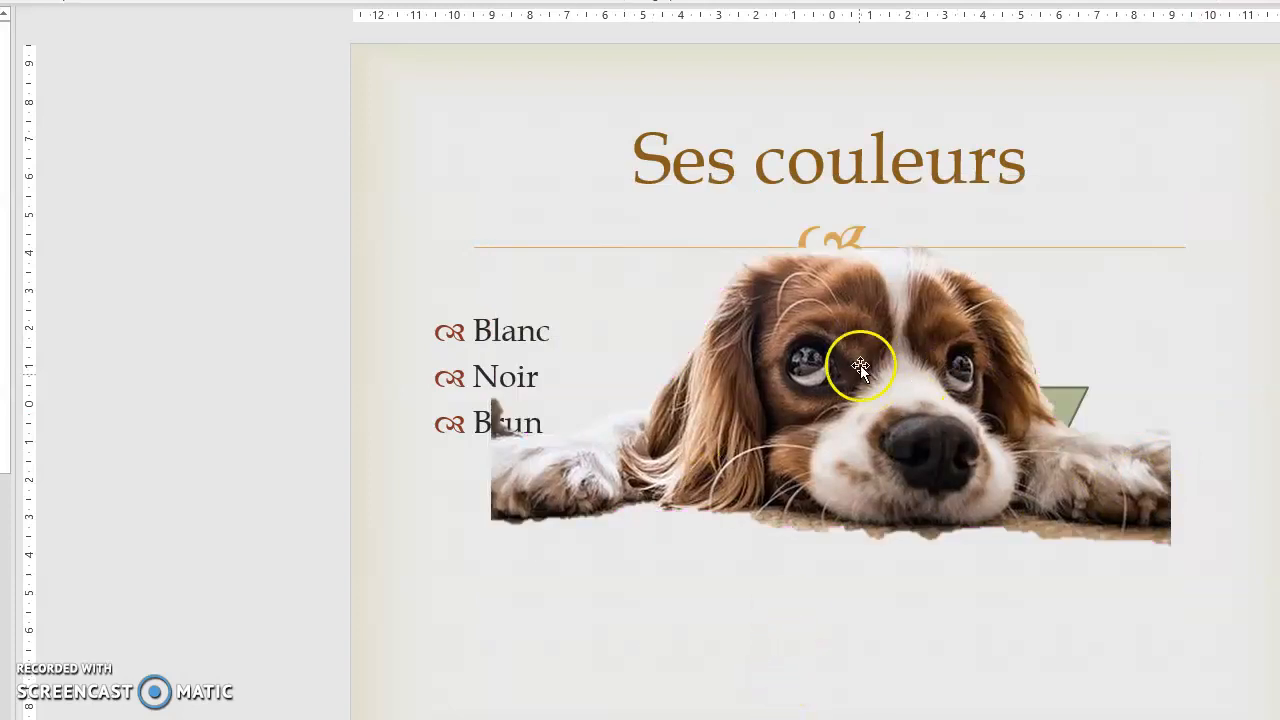
# - Move the cut-out dog picture away from the Biscuit banner and delete the banner
pyautogui.moveTo(894, 343); pyautogui.dragTo(786, 484)
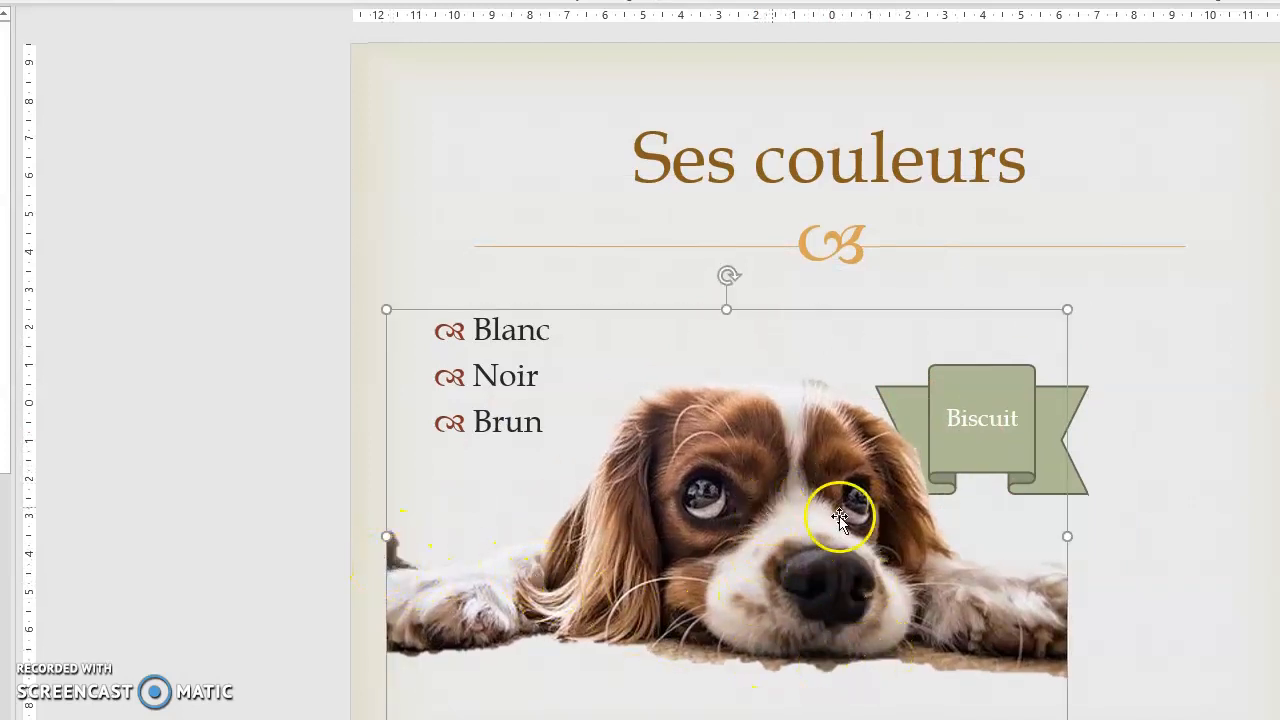
pyautogui.moveTo(817, 520); pyautogui.dragTo(789, 557)
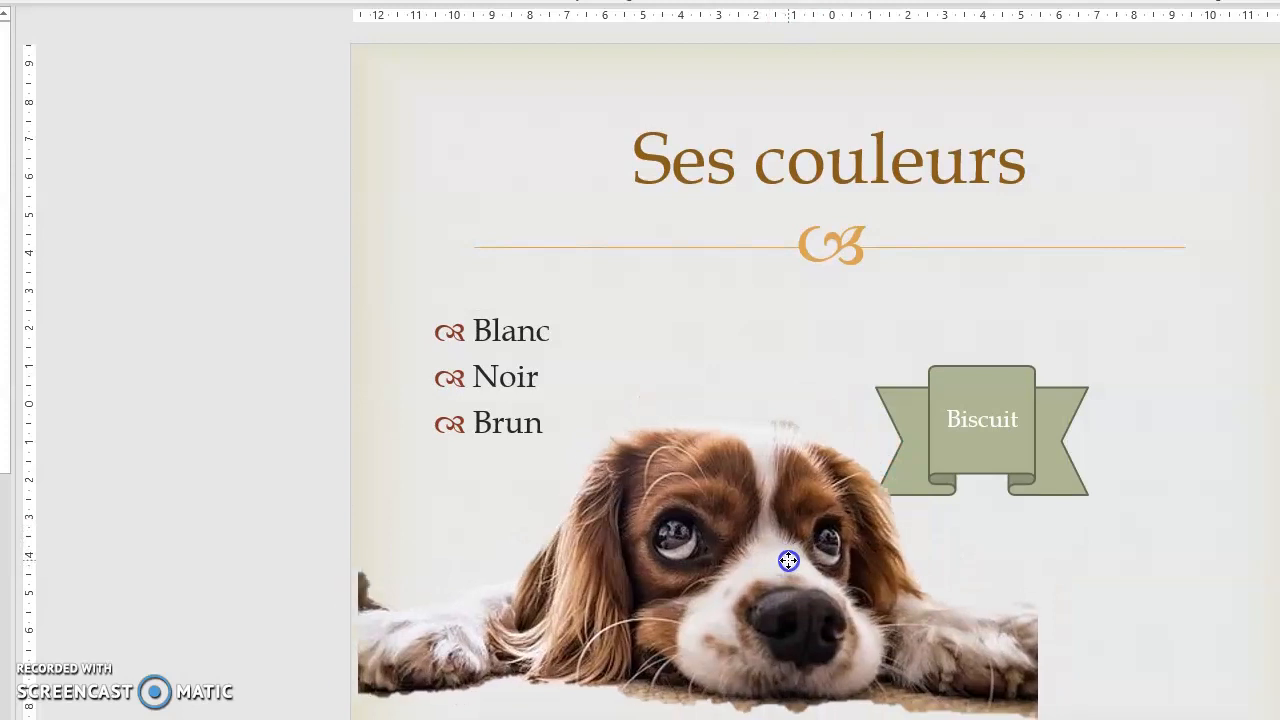
pyautogui.click(1003, 453)
pyautogui.click(977, 369)
pyautogui.click(996, 382)
pyautogui.click(1147, 376)
pyautogui.click(997, 393)
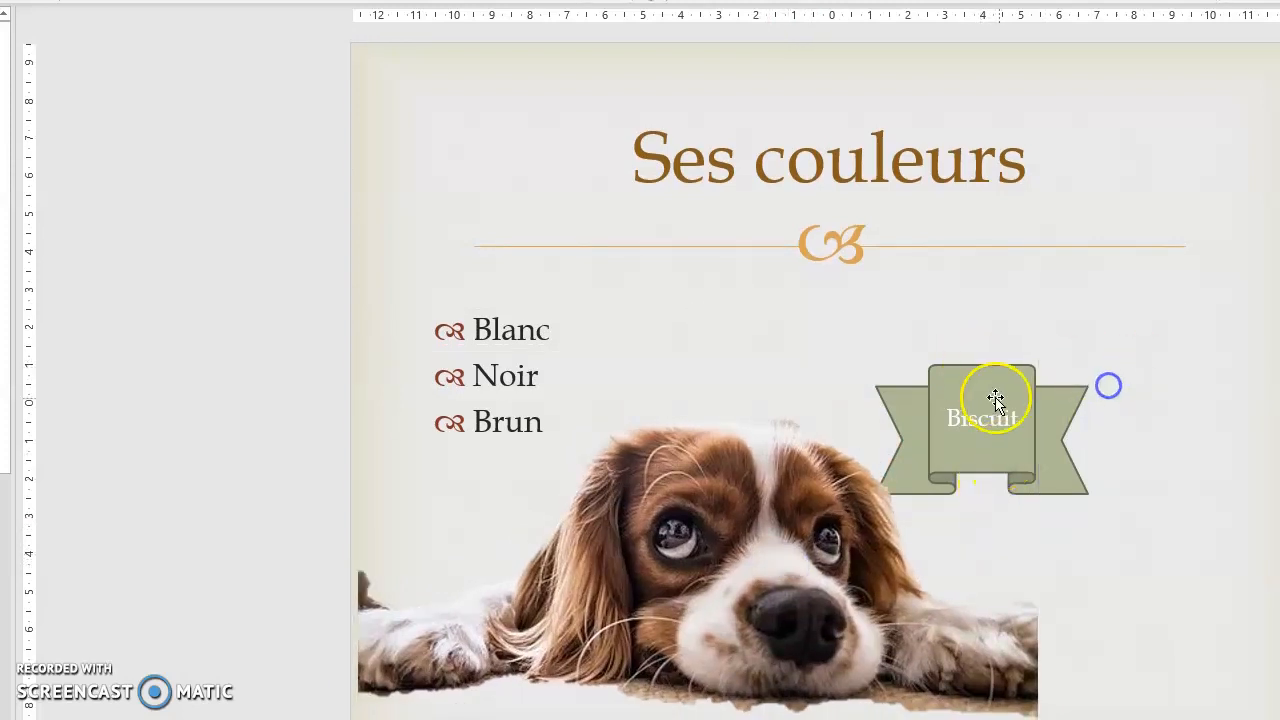
pyautogui.click(1046, 428)
pyautogui.moveTo(1006, 409); pyautogui.dragTo(1074, 346)
pyautogui.click(1043, 403)
pyautogui.click(990, 386)
pyautogui.moveTo(1057, 297); pyautogui.dragTo(986, 104)
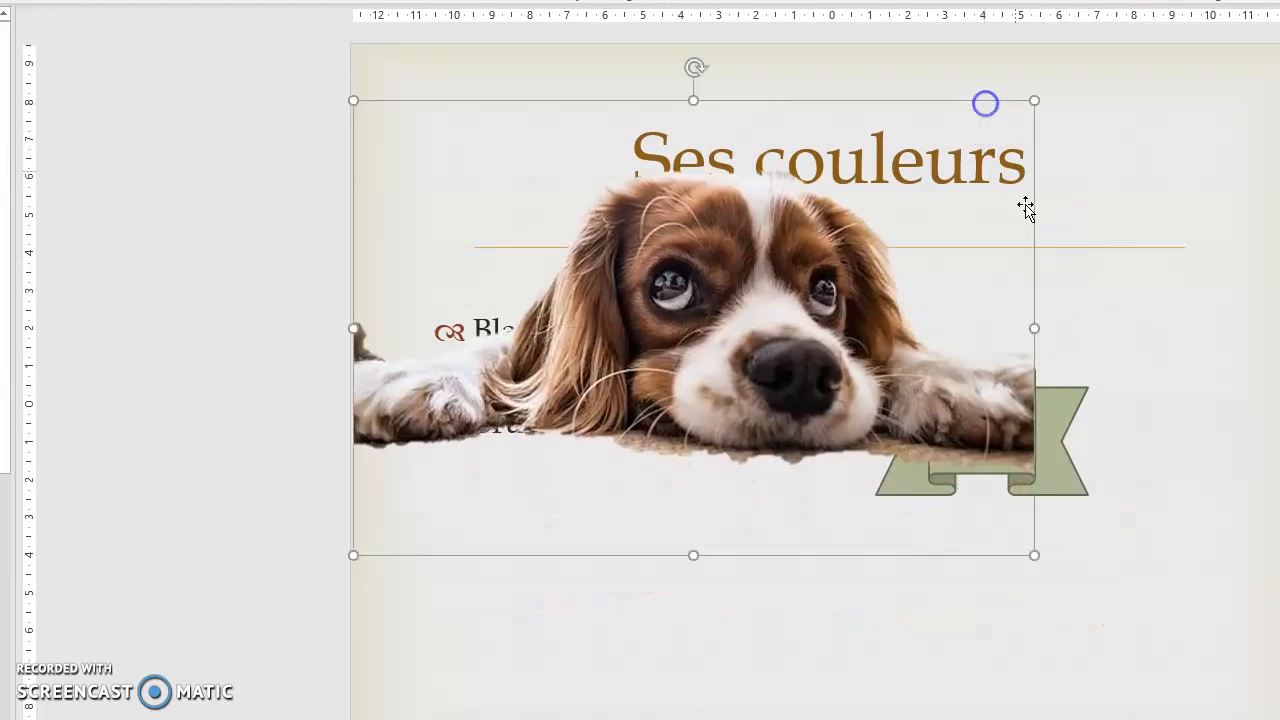
pyautogui.click(1066, 402)
pyautogui.press('Delete')
# - Move the dog picture down and to the right, clear of the title and bullet list
pyautogui.click(957, 329)
pyautogui.moveTo(784, 243); pyautogui.dragTo(889, 400)
pyautogui.click(1204, 352)
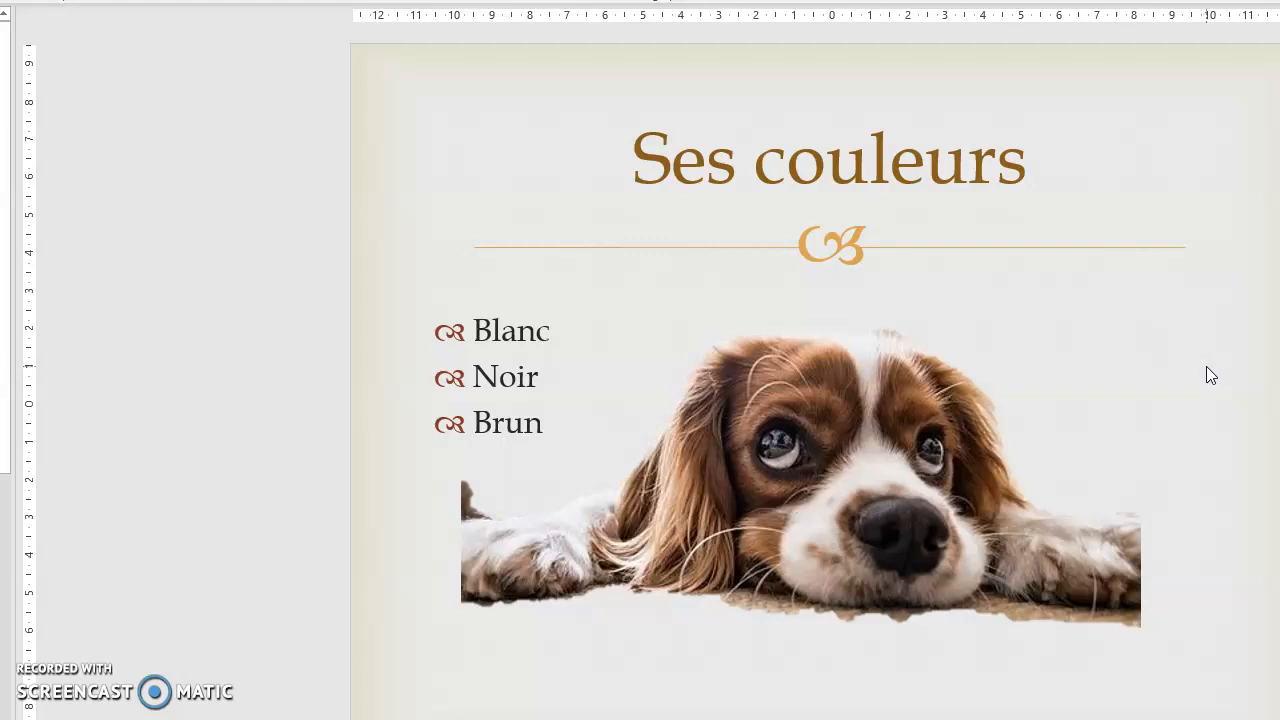
# - Shrink the dog picture proportionally and place it in the lower-right area of the slide, then deselect it
pyautogui.click(949, 421)
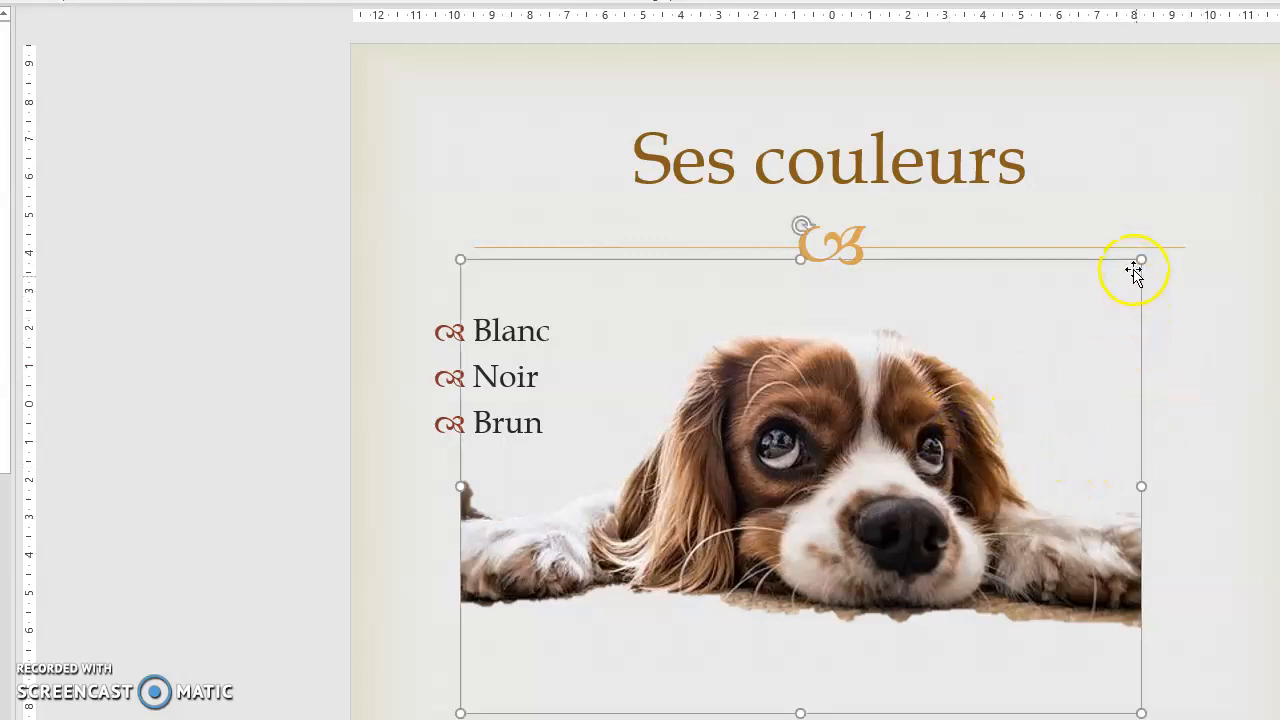
pyautogui.moveTo(1142, 260); pyautogui.dragTo(1016, 335)
pyautogui.moveTo(928, 510); pyautogui.dragTo(1004, 586)
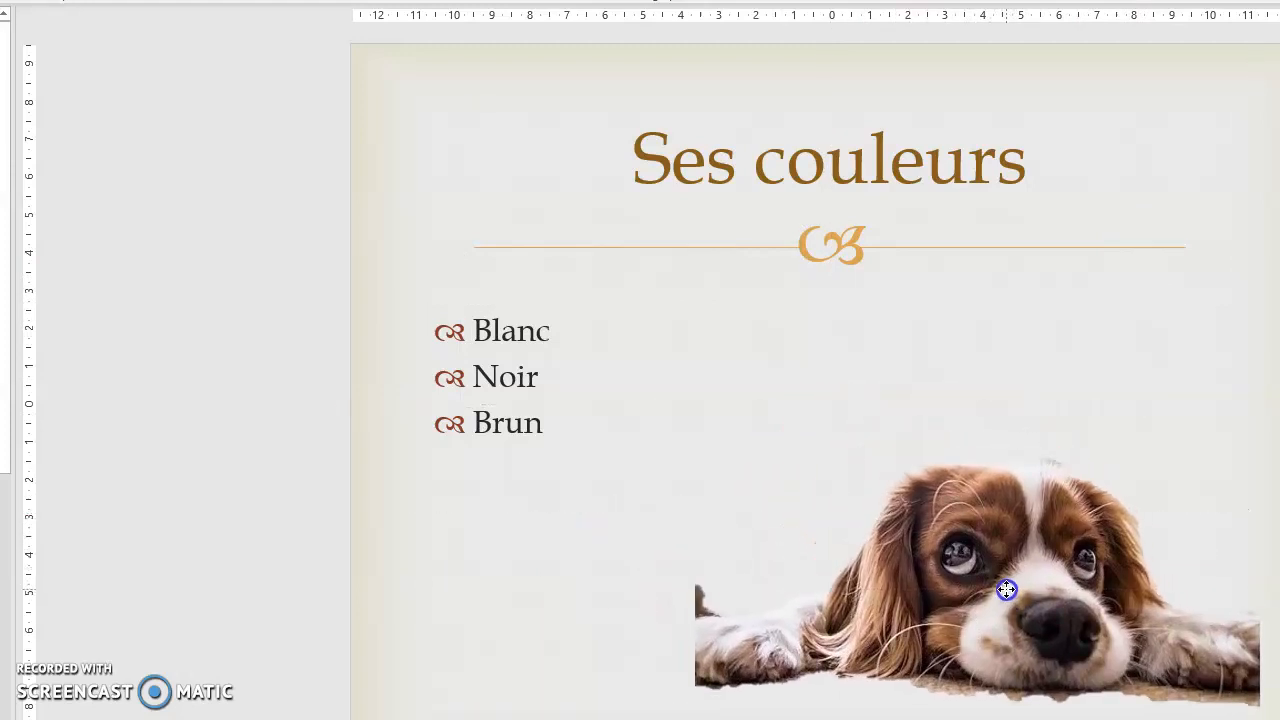
pyautogui.click(1182, 279)
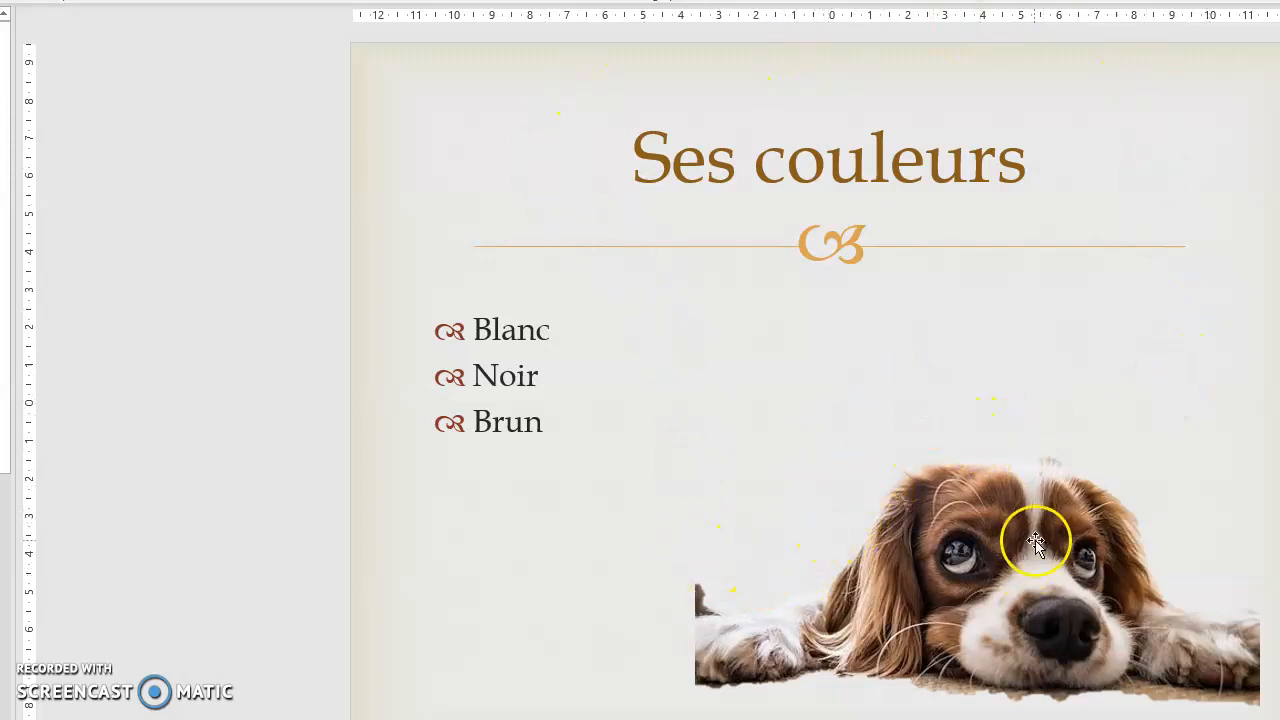
pyautogui.moveTo(1033, 541); pyautogui.dragTo(1006, 526)
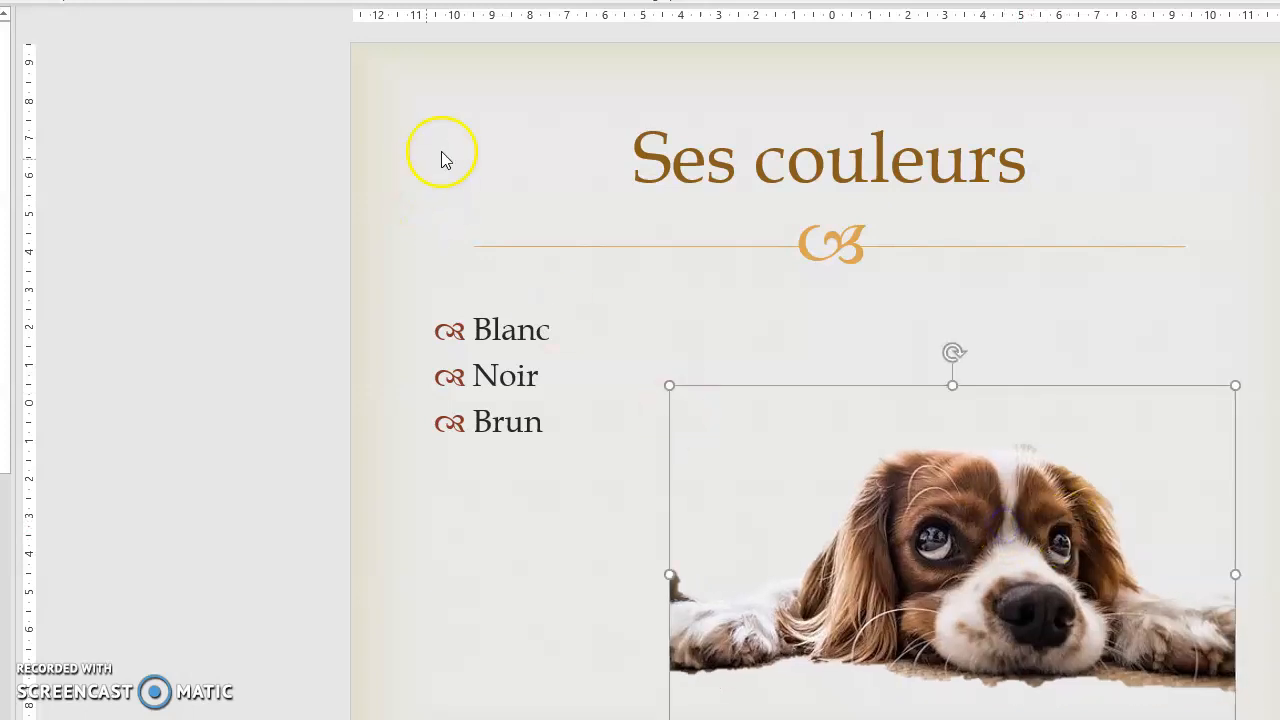
pyautogui.click(1117, 333)
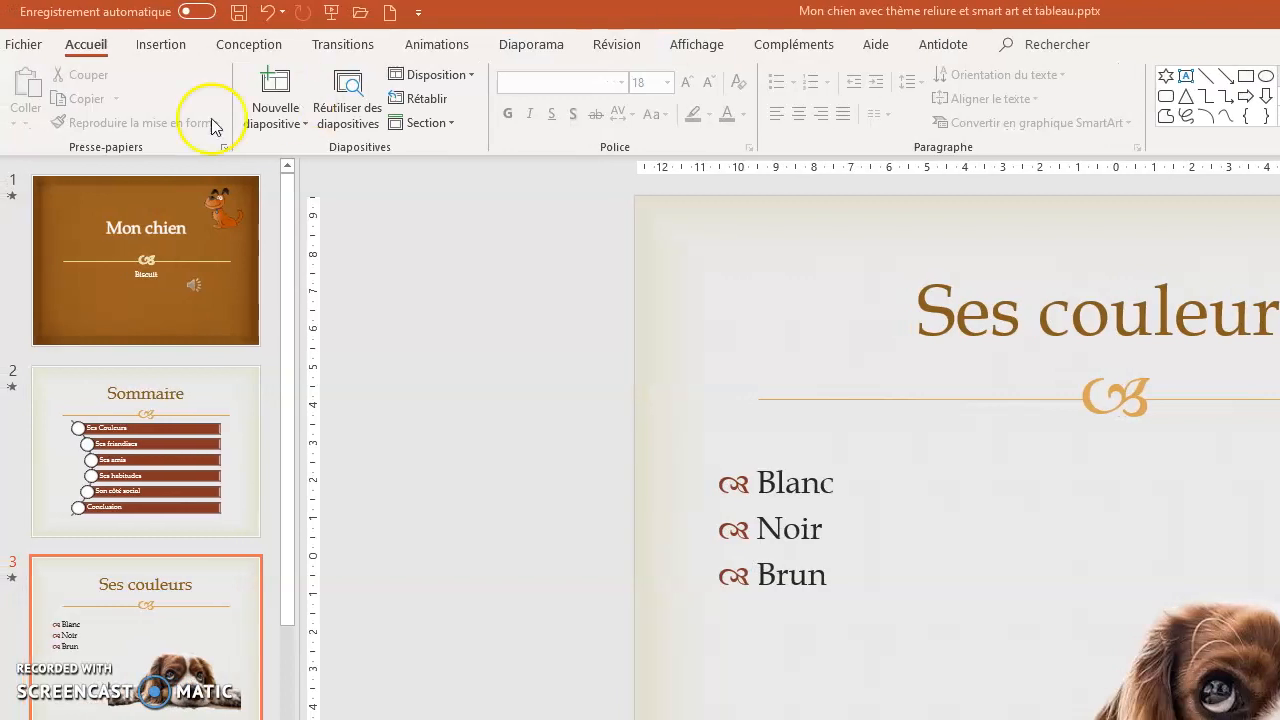
# - Open the background formatting options for the Ses couleurs slide
pyautogui.click(266, 51)
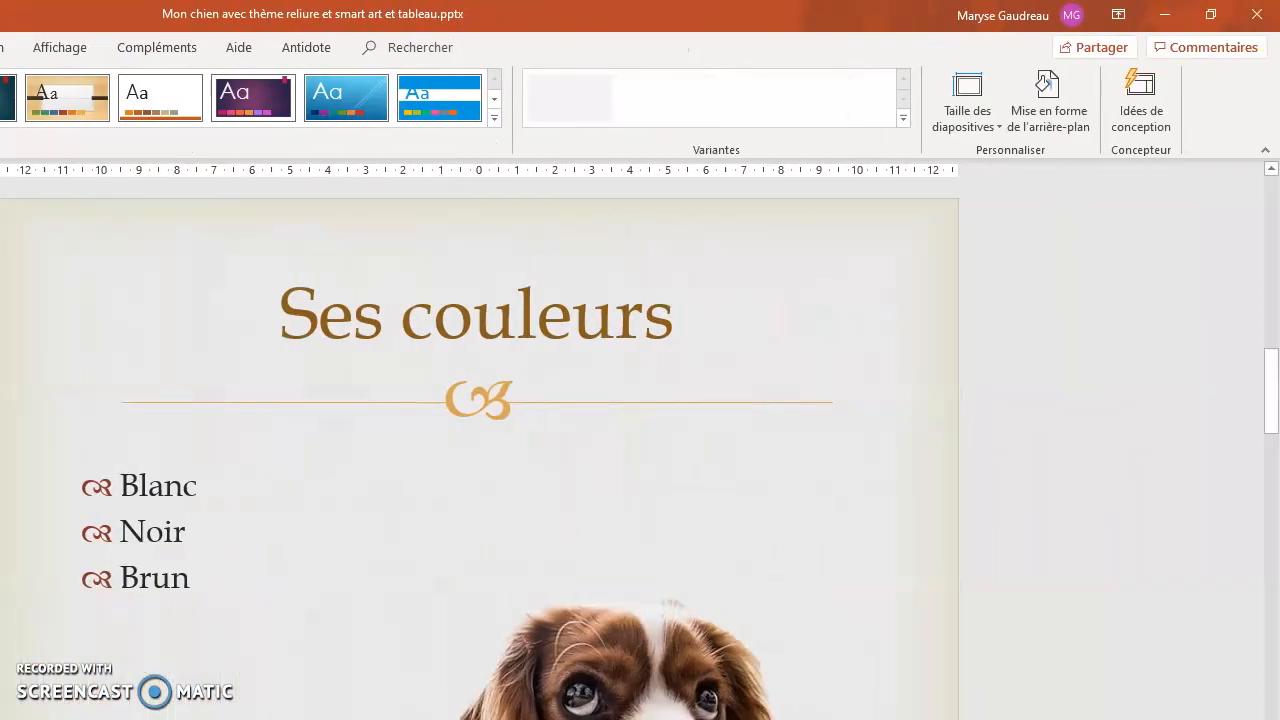
pyautogui.click(1060, 125)
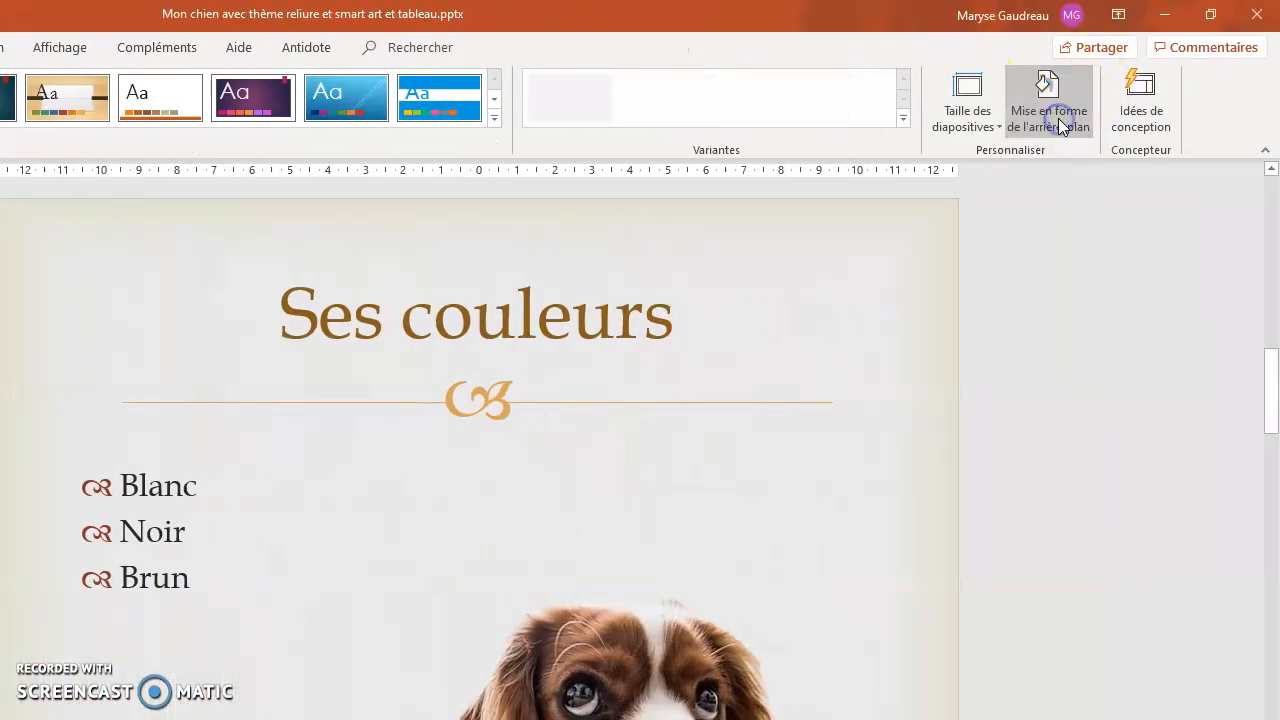